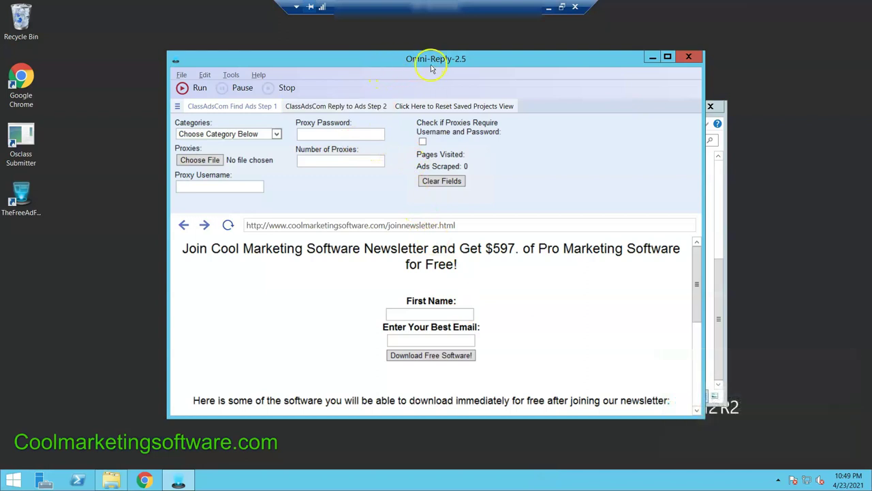
Scrape ads from the Business Opportunities category, letting the run collect 50 ads over 4 pages
left_click(293, 62)
left_click(387, 67)
left_click(379, 68)
left_click(232, 107)
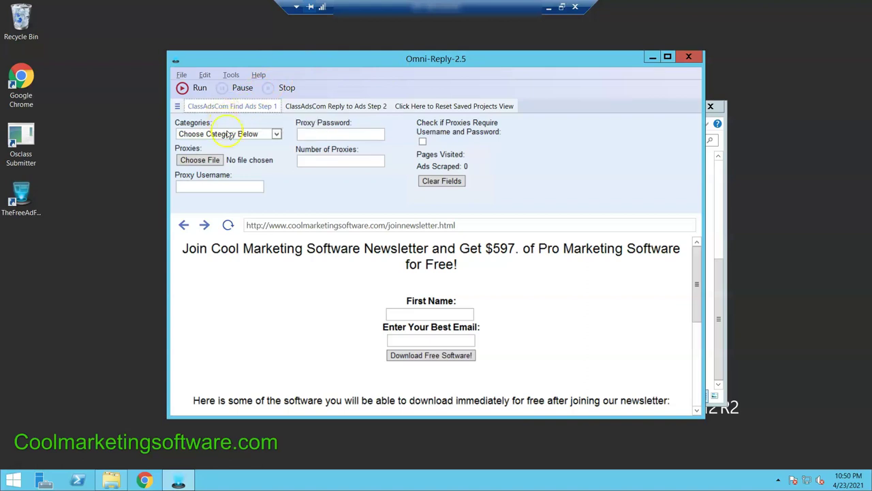
left_click(276, 135)
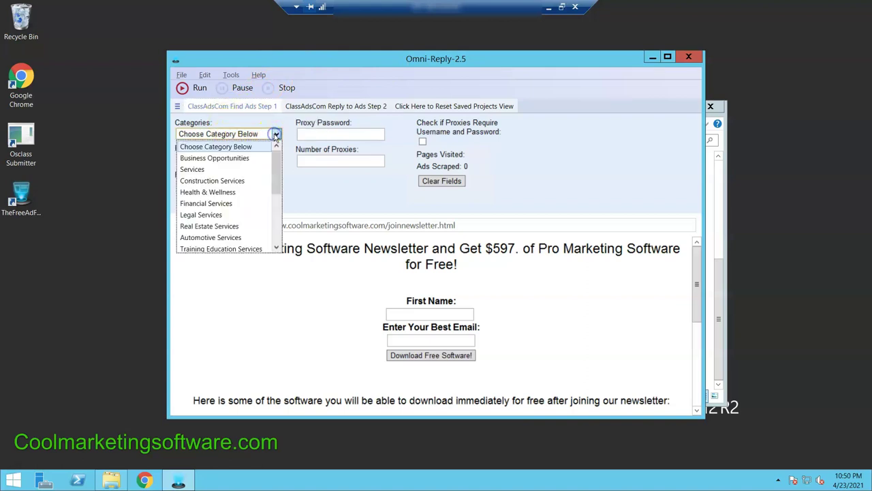
left_click(233, 159)
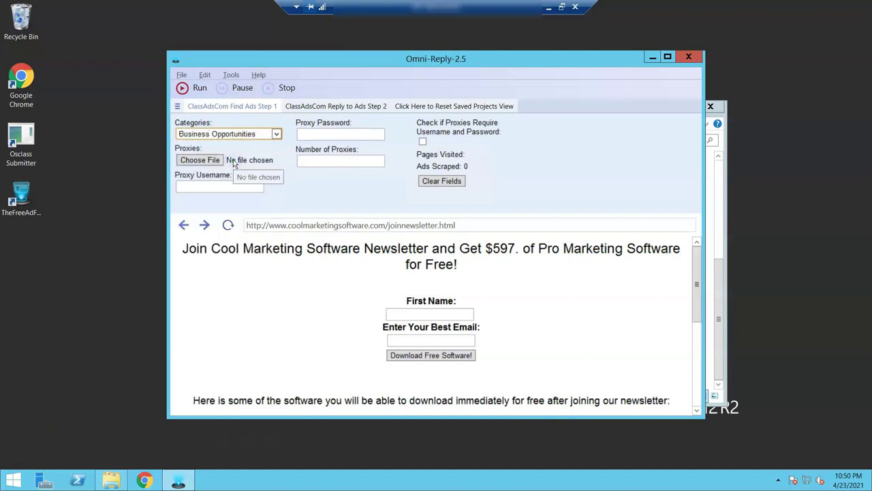
left_click(199, 89)
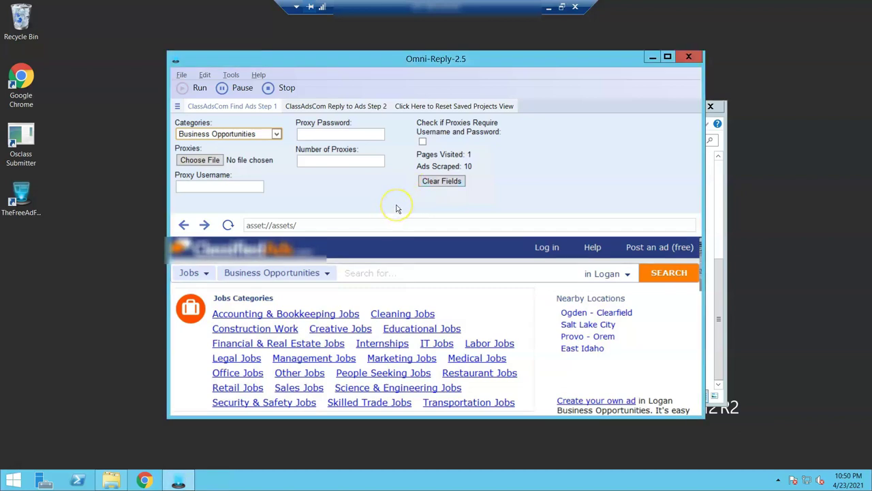
left_click(383, 209)
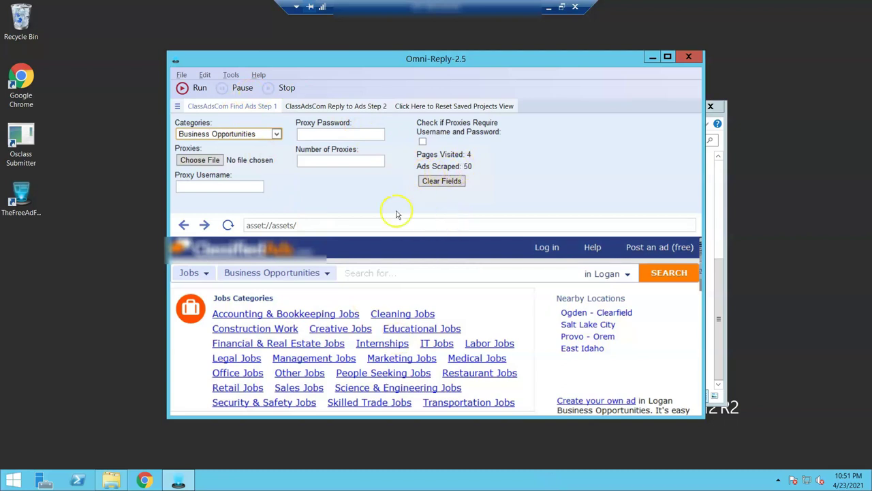
left_click(233, 111)
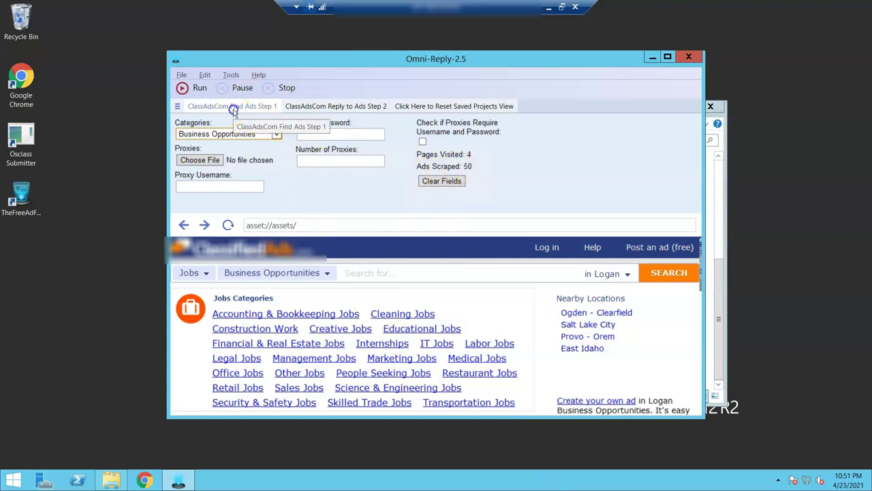
Switch to the Reply to Ads Step 2 tab and scroll the form into view
left_click(327, 108)
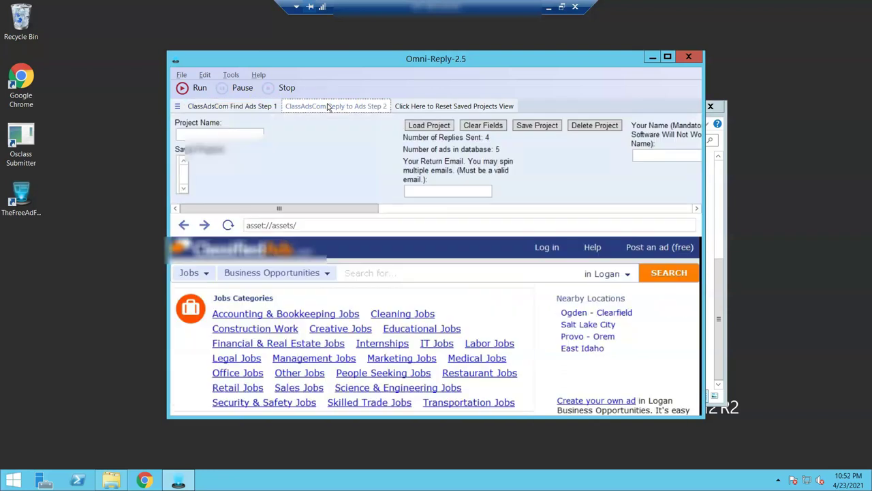
left_click(257, 210)
left_click_drag(257, 210, 356, 220)
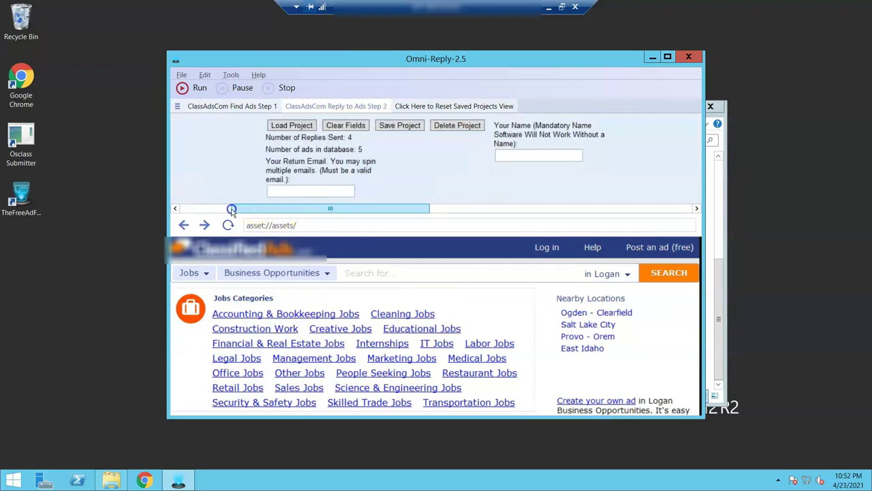
left_click_drag(229, 209, 161, 200)
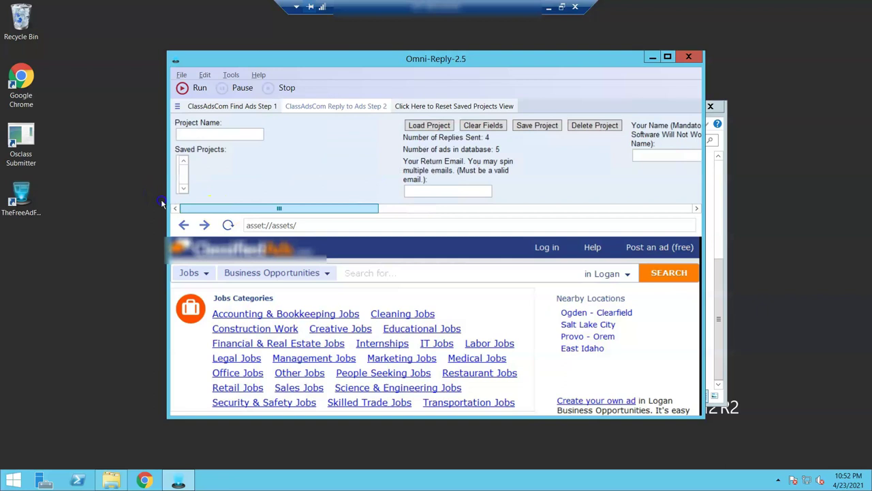
Set the project name to 'My Project Name'
left_click(190, 134)
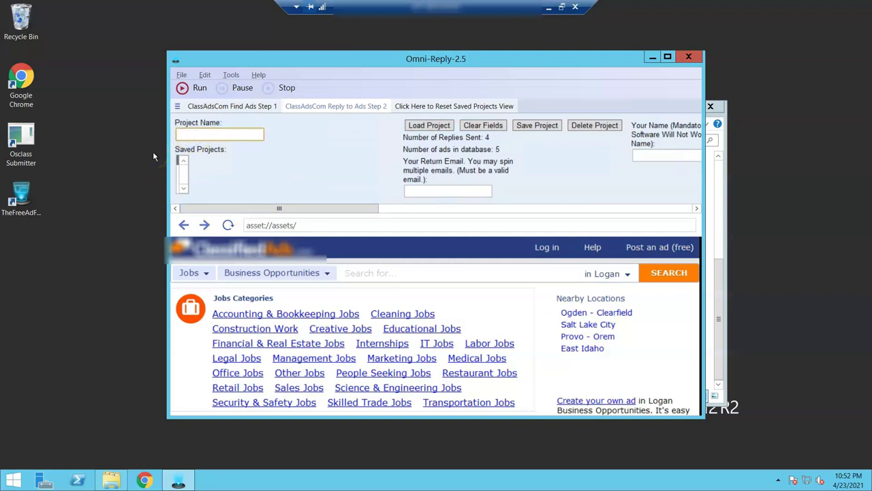
type("M")
key("BackSpace")
type("My Project Name")
Fill the Return Email field with a placeholder Gmail address
left_click(415, 191)
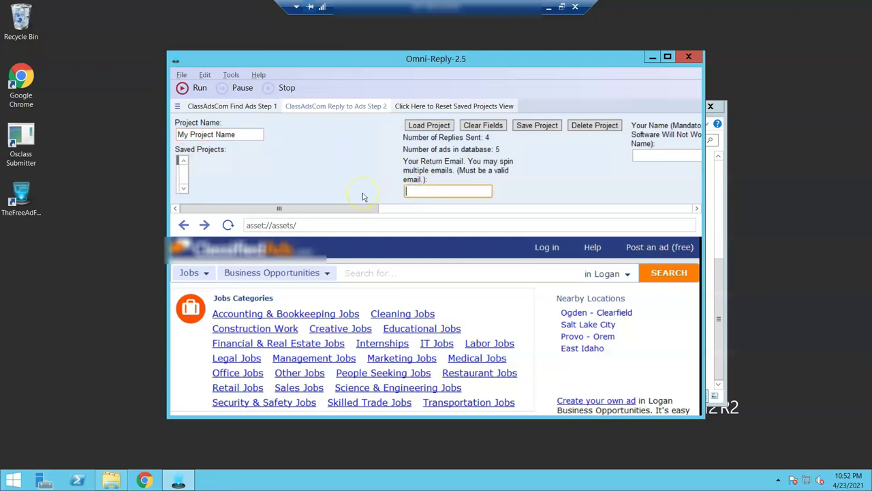
type("youat")
key("BackSpace")
key("BackSpace")
type("rem")
key("BackSpace")
key("BackSpace")
type("email@gmail.com")
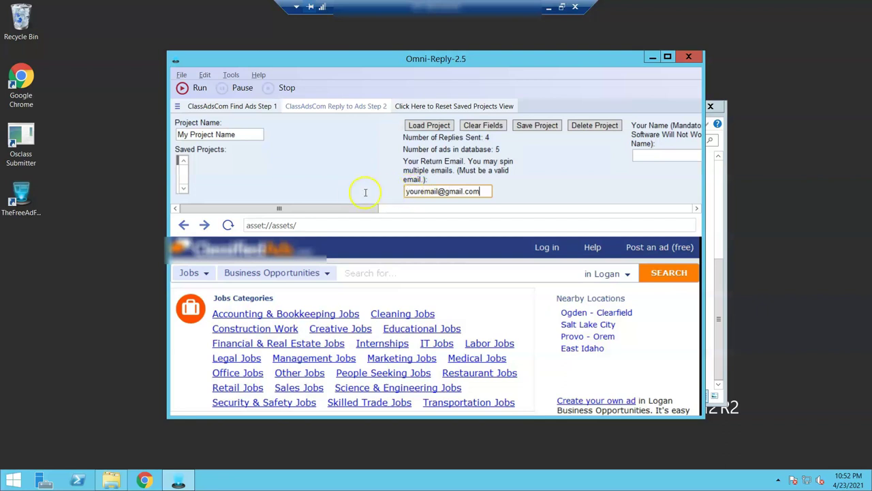
left_click_drag(339, 209, 381, 208)
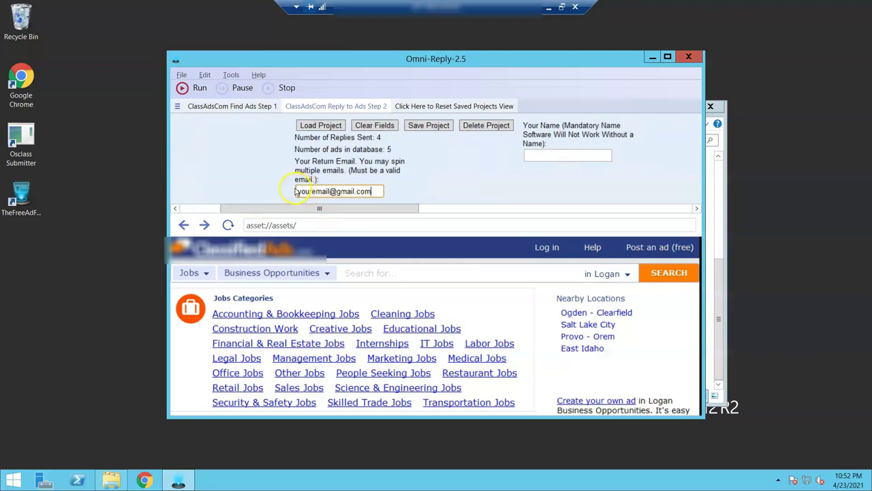
left_click(296, 191)
left_click(302, 185)
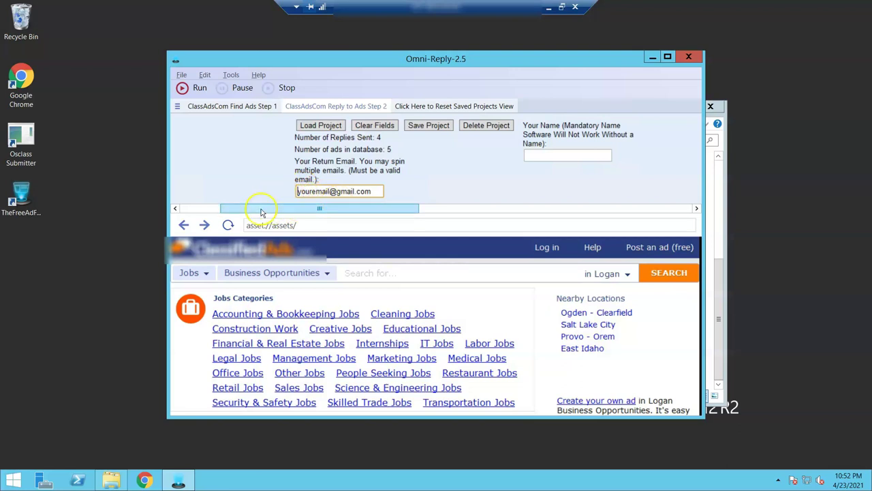
left_click(261, 209)
Enter the sender's name in the Your Name field
left_click(315, 212)
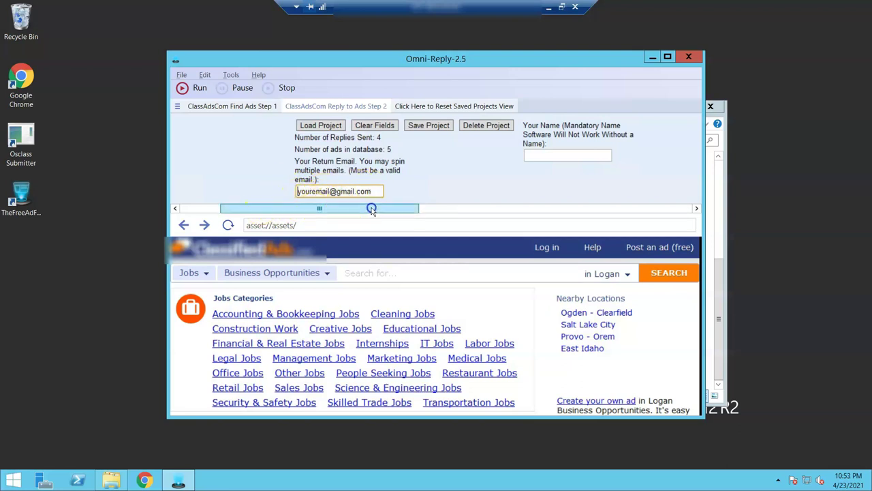
left_click_drag(315, 212, 370, 208)
left_click(390, 154)
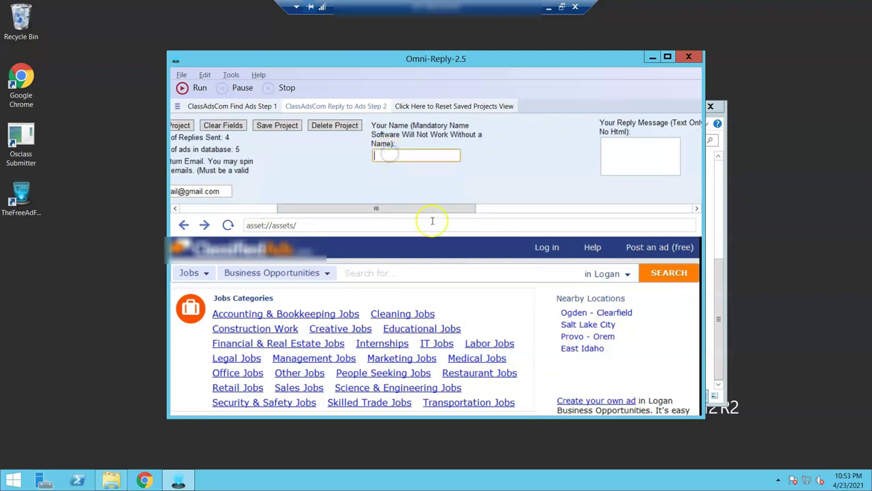
type("Matt")
key("Tab")
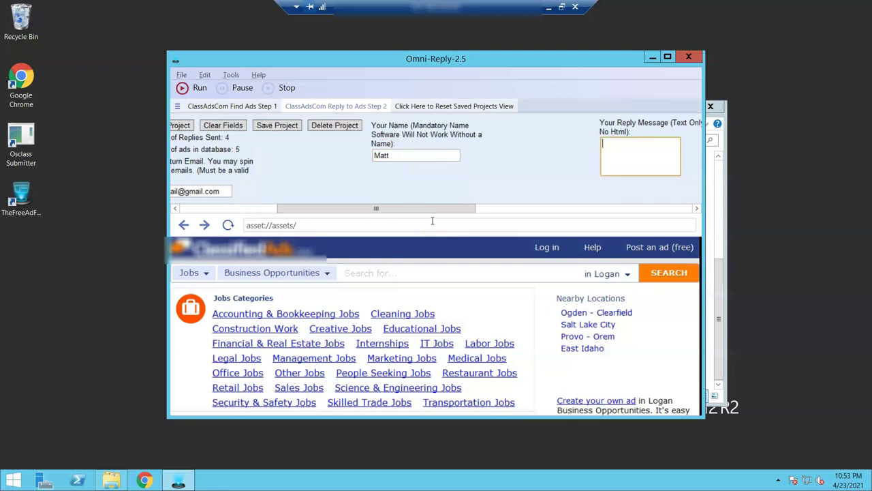
Write the reply message 'What a great ad! Can I contact about a free ebook on classified?'
type("What a ")
type("great ad!")
type(" Can I coa")
key("BackSpace")
type("ntact about a free ebook on classified ads")
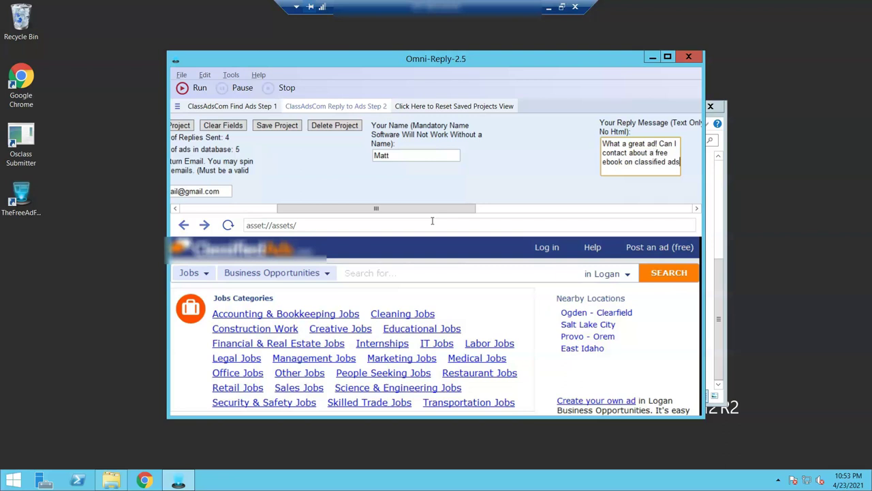
type("?")
left_click(331, 207)
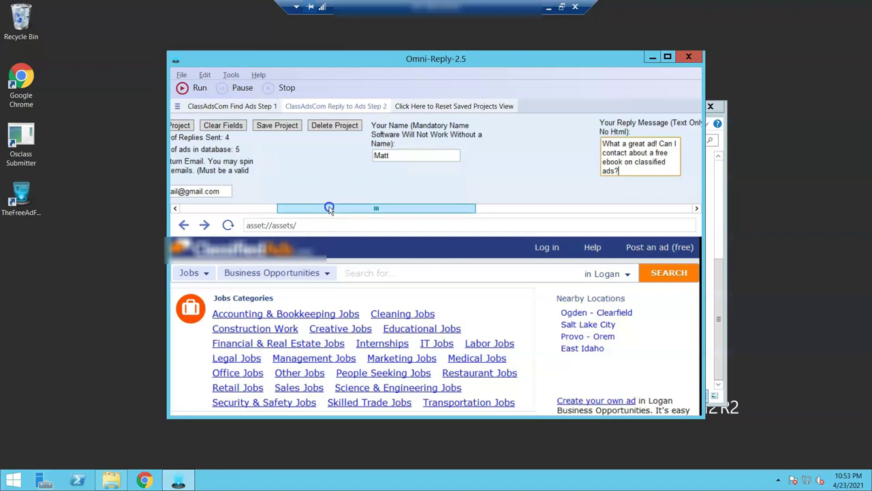
left_click_drag(329, 209, 392, 209)
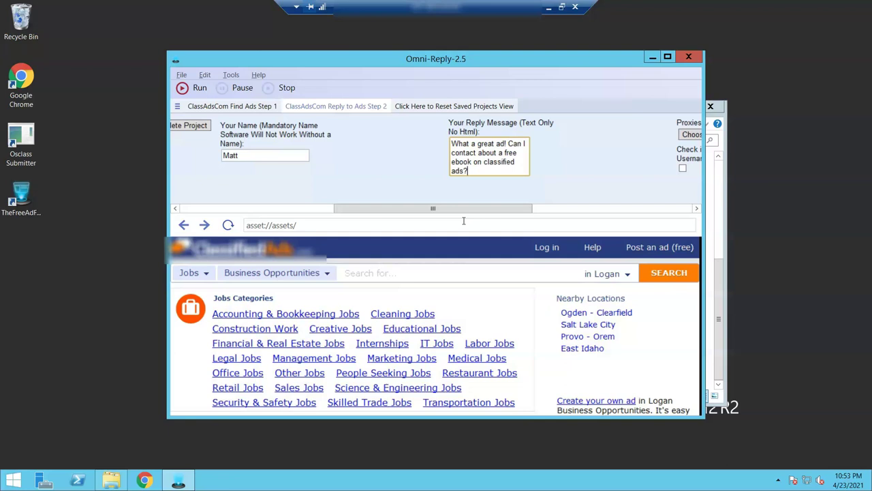
left_click(463, 223)
left_click(495, 172)
left_click(495, 170)
left_click(424, 212)
left_click(419, 209)
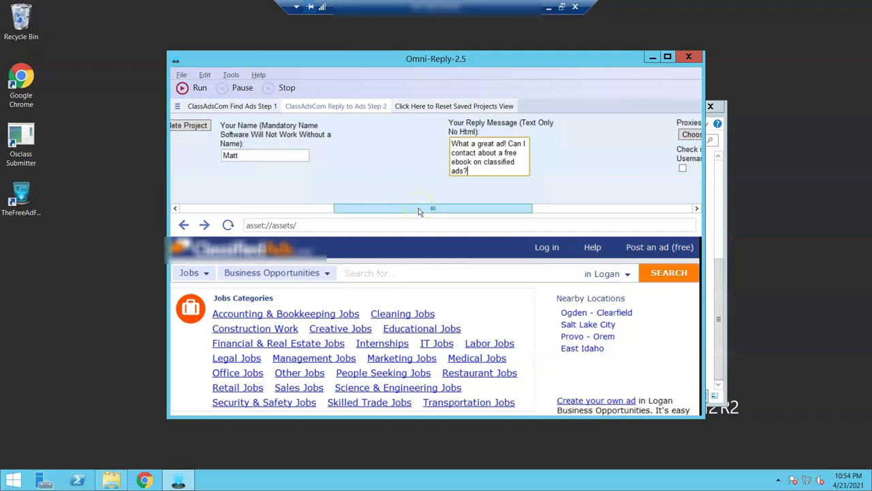
left_click_drag(418, 209, 481, 209)
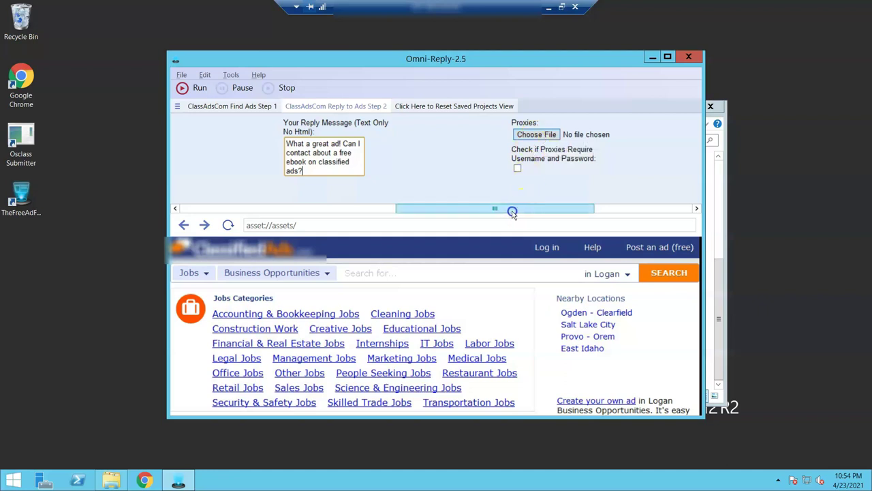
left_click_drag(506, 213, 422, 212)
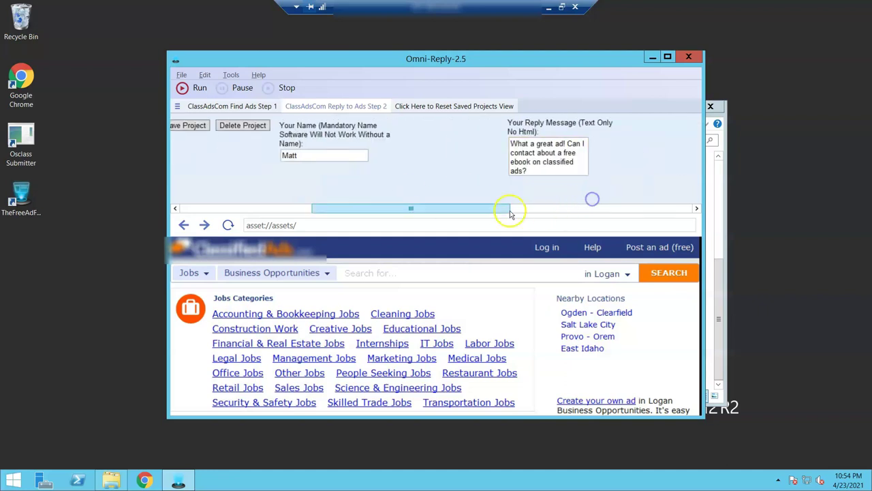
left_click_drag(510, 213, 600, 203)
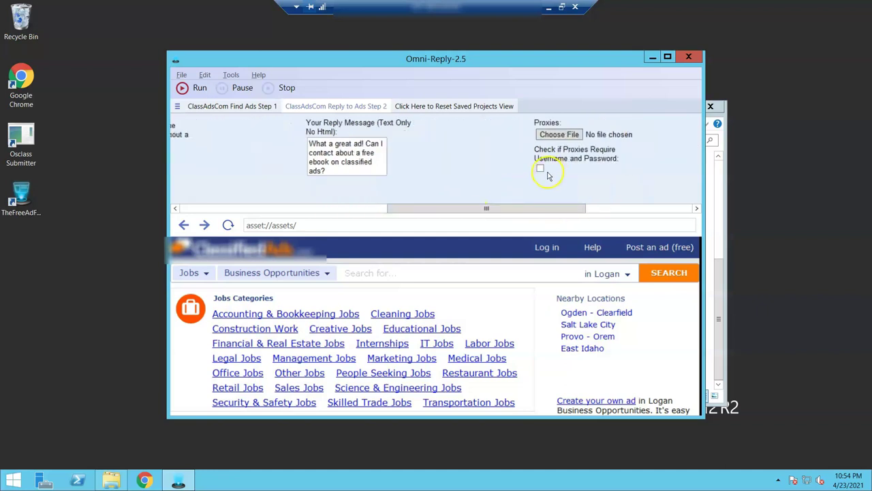
mouse_move(510, 213)
left_mouse_down()
mouse_move(362, 203)
mouse_move(367, 210)
left_mouse_up()
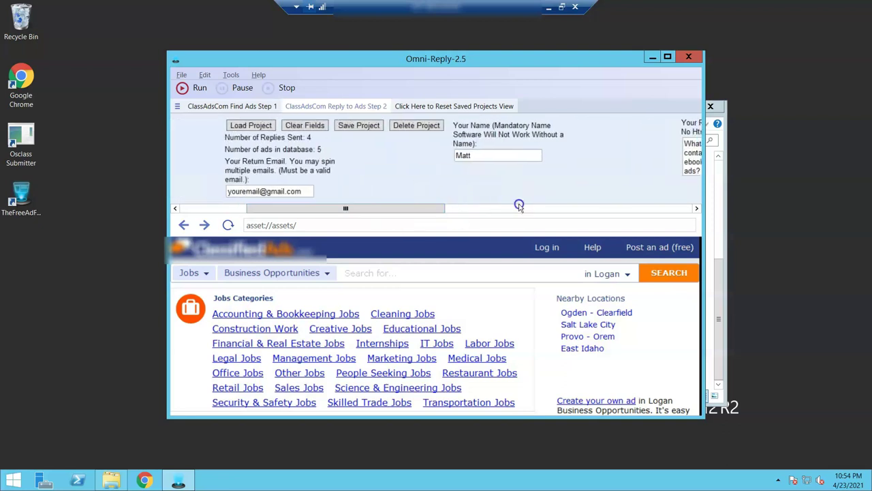
left_click(454, 211)
left_click(471, 208)
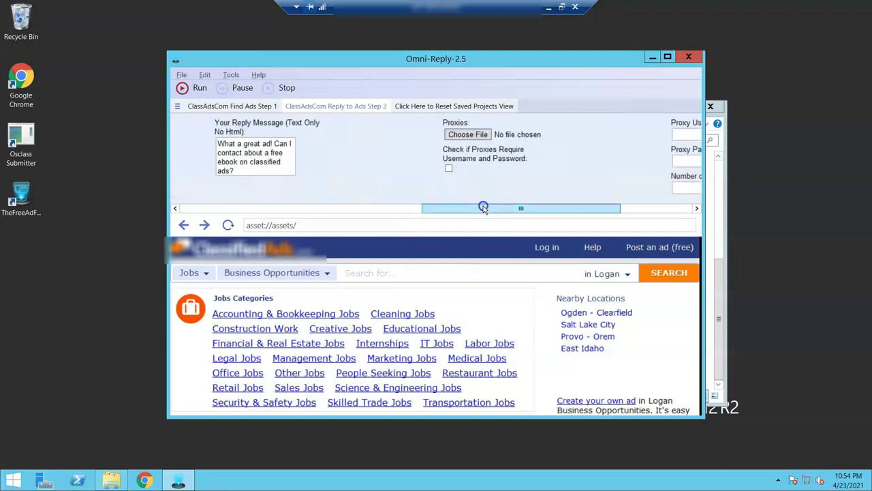
left_click_drag(492, 208, 512, 208)
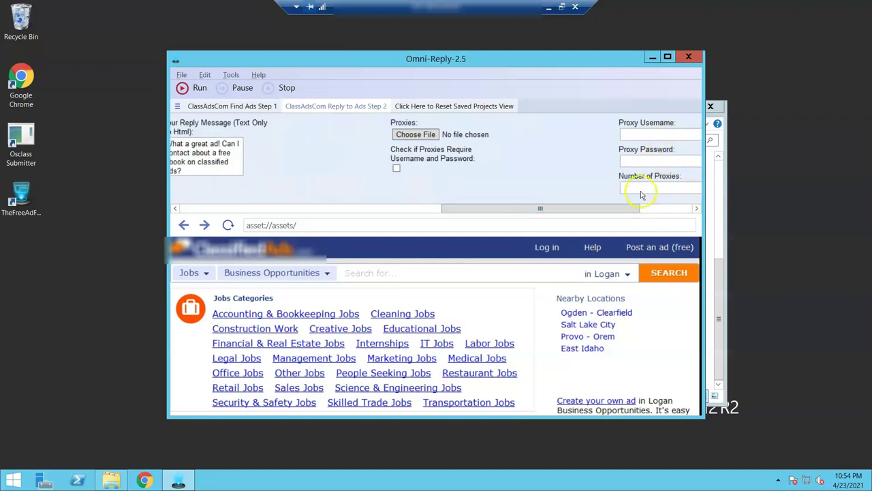
left_click_drag(555, 208, 261, 204)
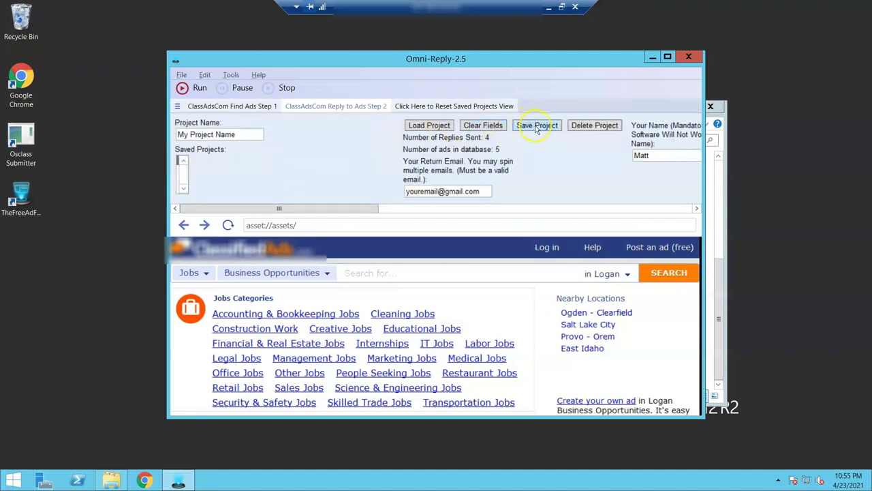
Save the current reply settings with Save Project as 'My Project Name'
left_click(259, 204)
left_click(546, 128)
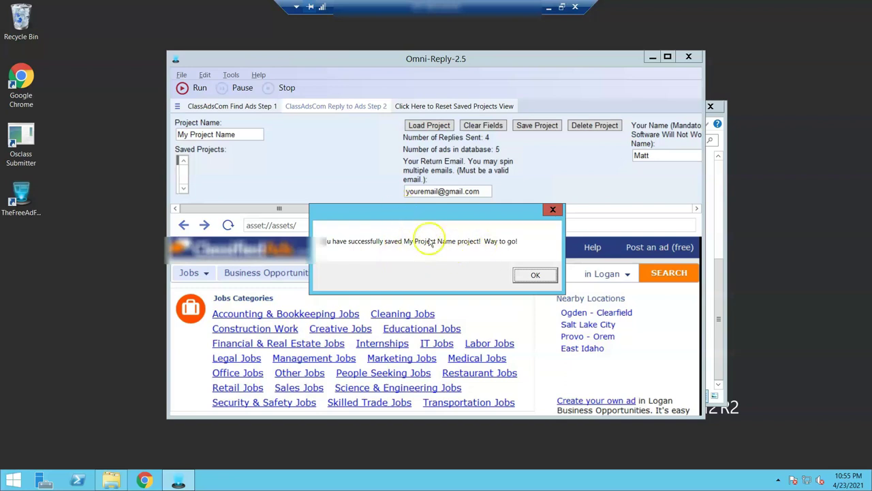
Dismiss the save confirmation, refresh Saved Projects, and select 'My Project Name'
left_click(536, 276)
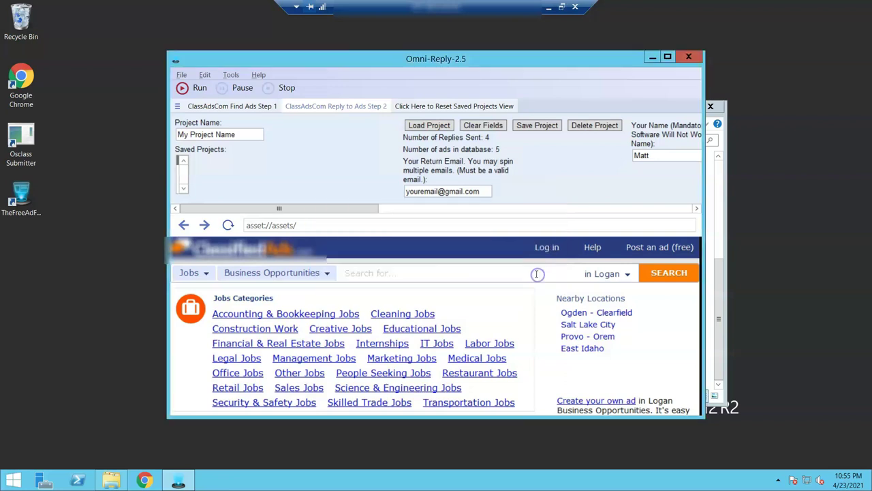
left_click(421, 109)
left_click(355, 107)
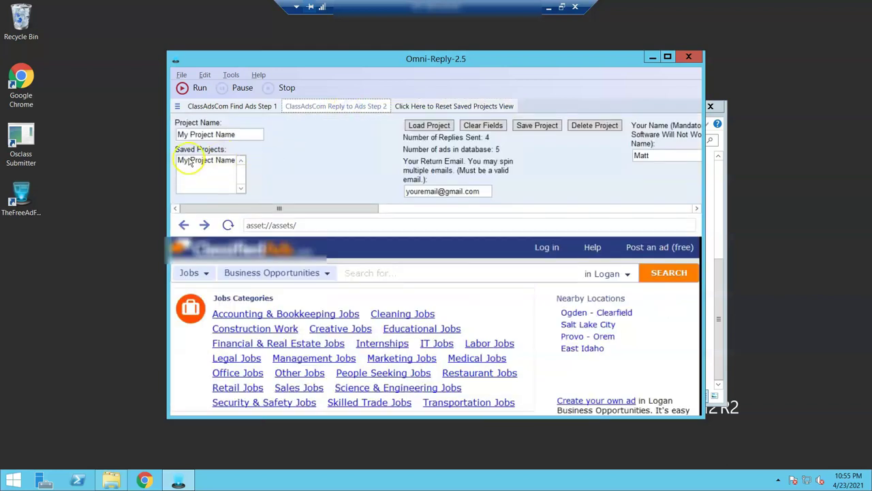
left_click(189, 162)
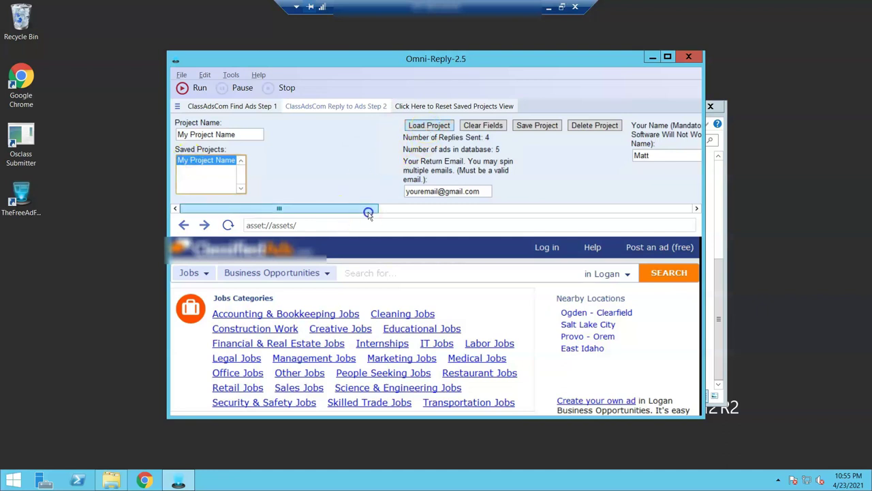
mouse_move(365, 209)
left_mouse_down()
mouse_move(424, 208)
mouse_move(355, 205)
left_mouse_up()
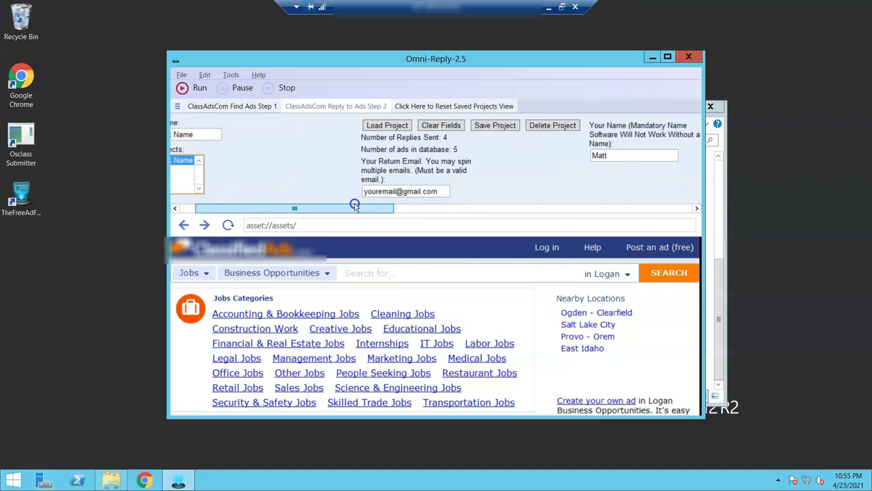
left_click(191, 92)
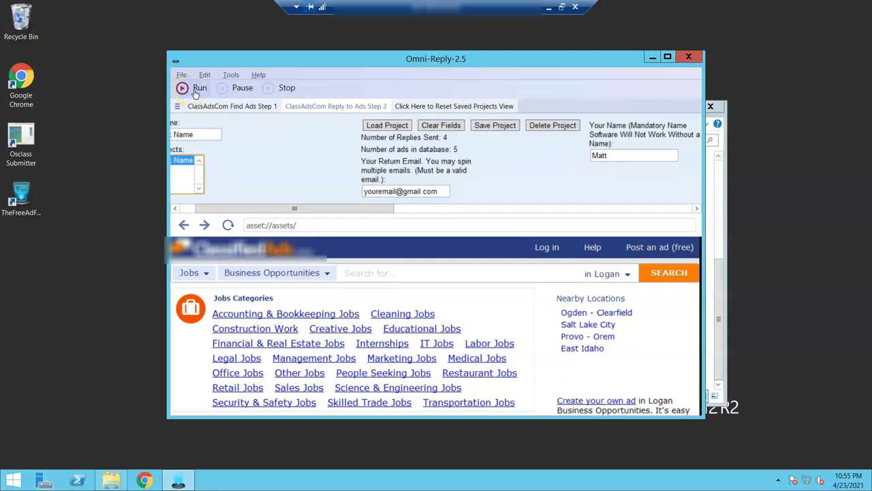
Run the project, loading 40 Business Opportunities ads and opening an ad's response form
left_click(196, 93)
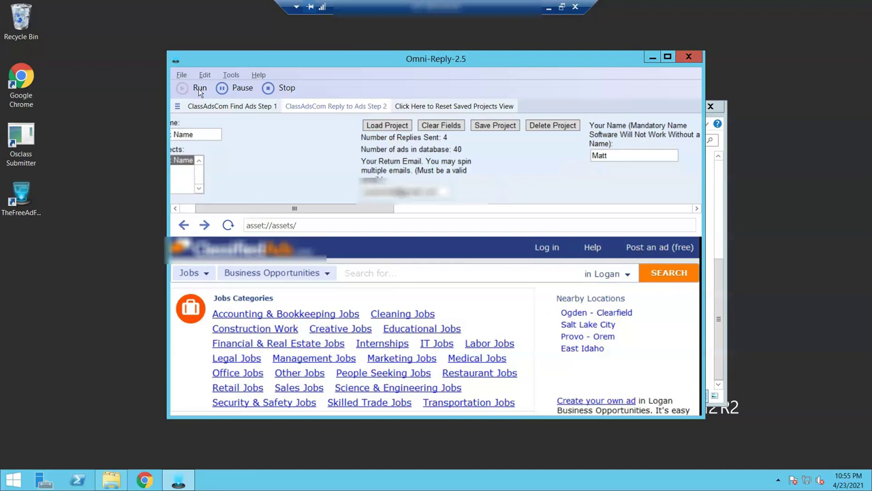
left_click(335, 272)
left_click(293, 210)
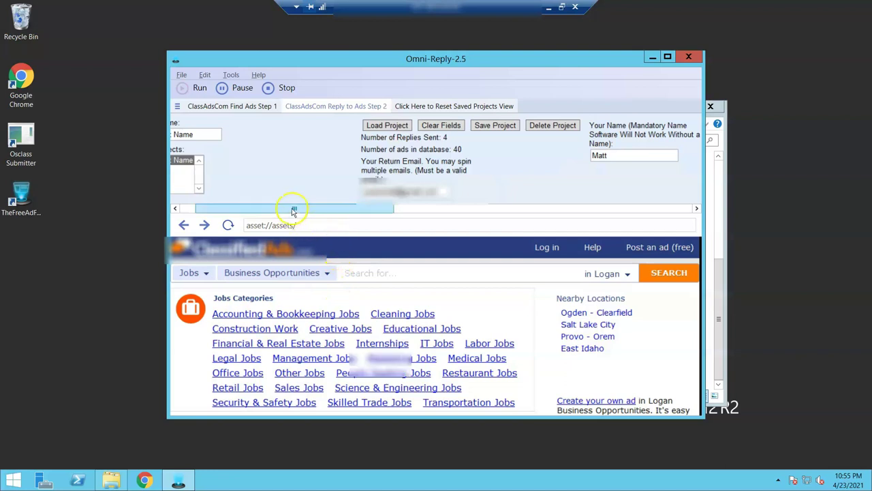
left_click(415, 127)
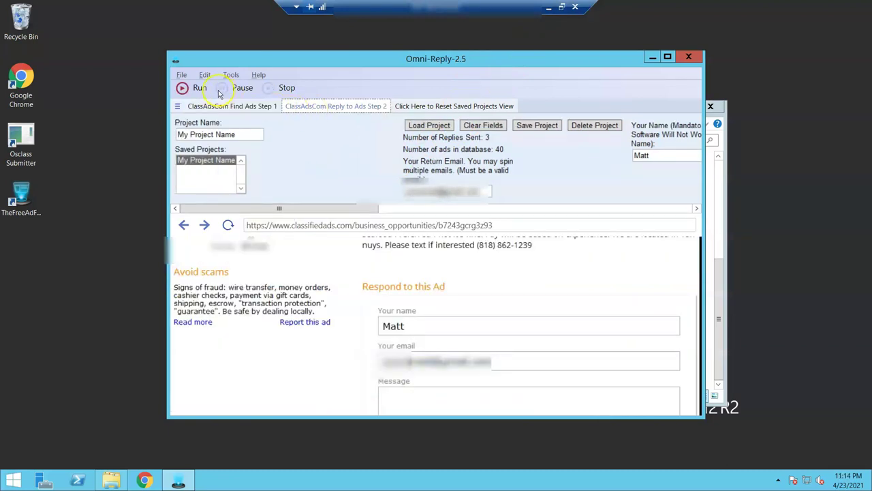
Rerun so each ad's response form auto-fills with the sender name and free-ebook message
left_click(197, 88)
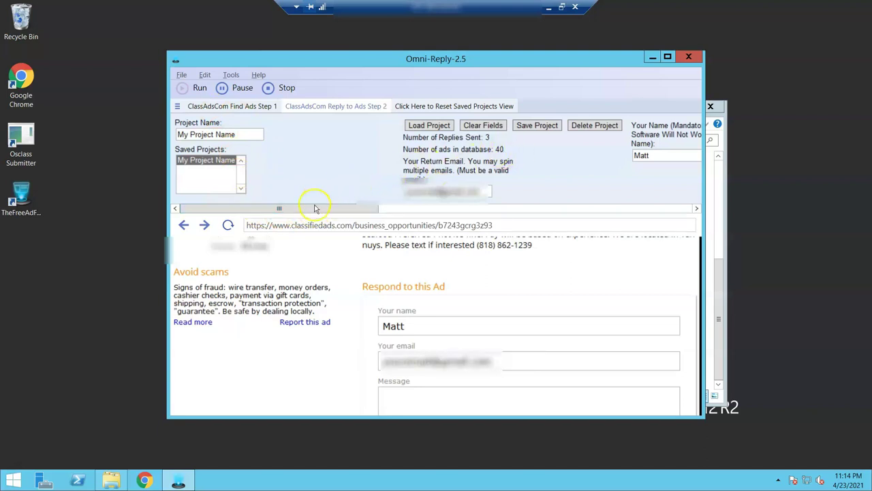
mouse_move(313, 209)
left_mouse_down()
mouse_move(585, 208)
mouse_move(565, 208)
left_mouse_up()
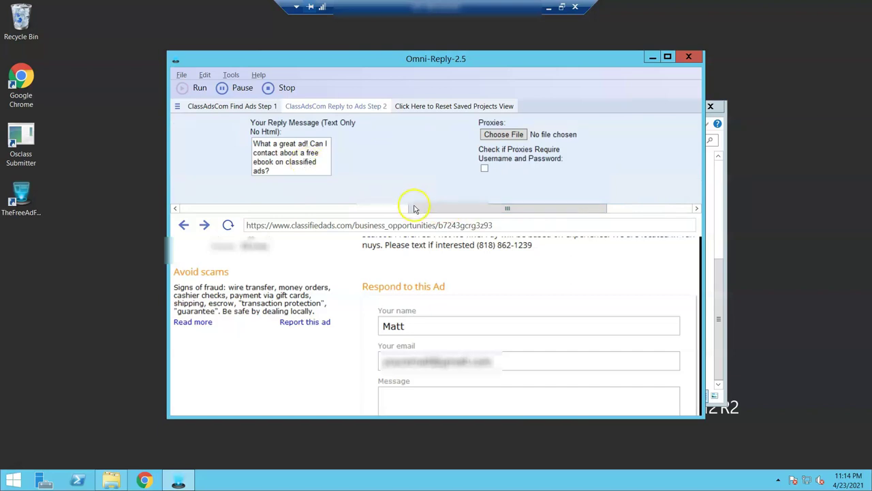
left_click_drag(417, 209, 397, 208)
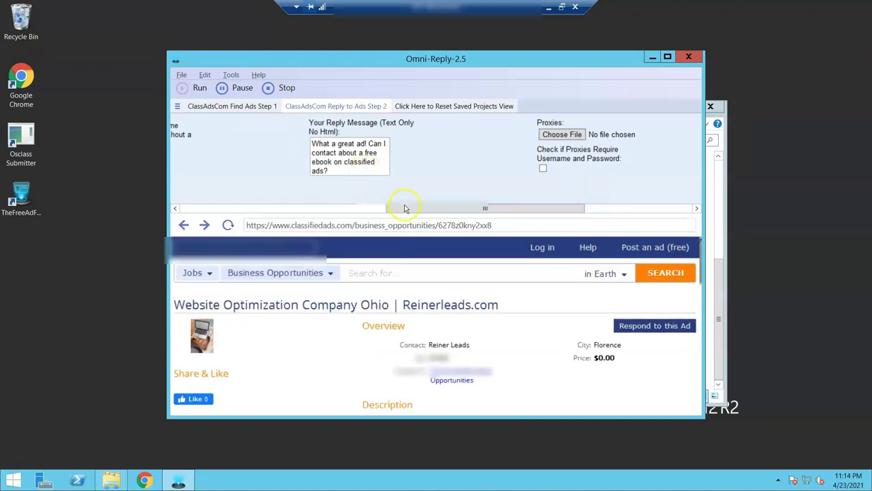
left_click(407, 209)
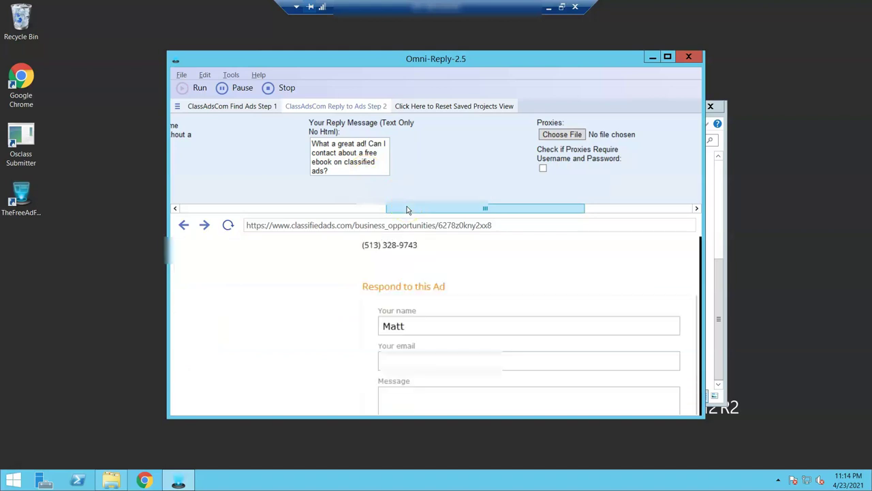
mouse_move(407, 211)
left_mouse_down()
mouse_move(218, 210)
mouse_move(190, 202)
left_mouse_up()
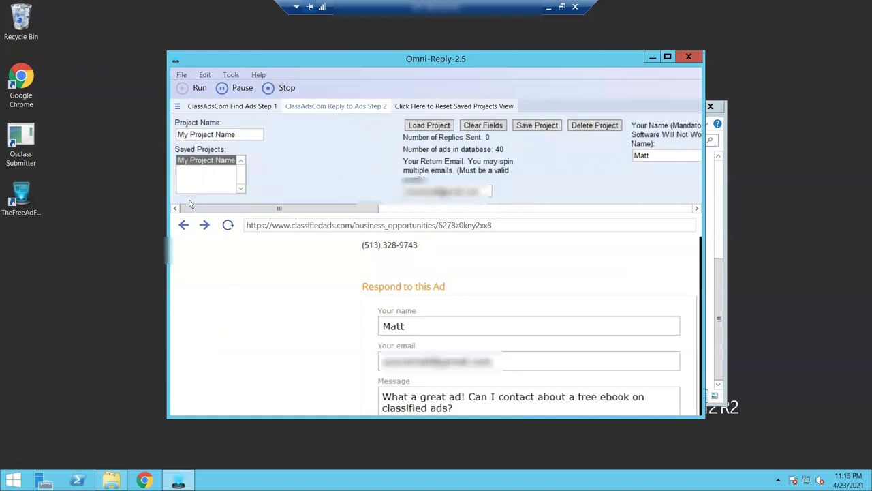
Keep the reply run going until Number of Replies Sent reaches 5
left_click(189, 212)
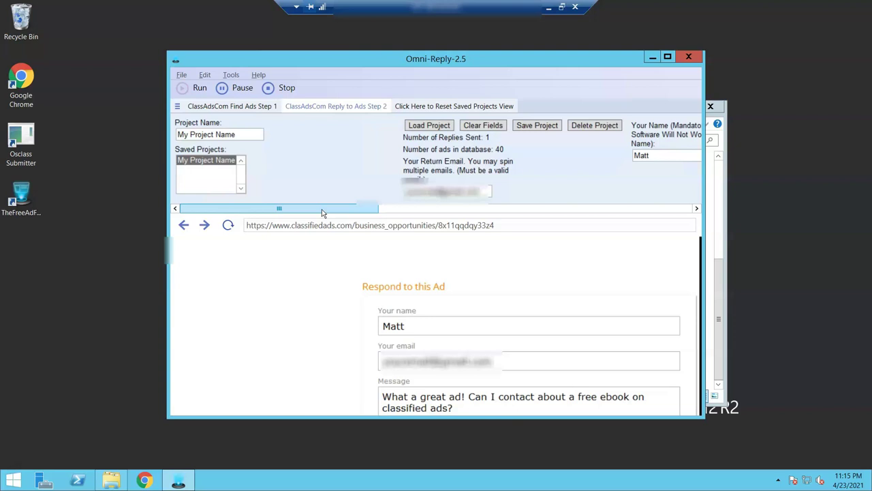
left_click_drag(323, 212, 398, 211)
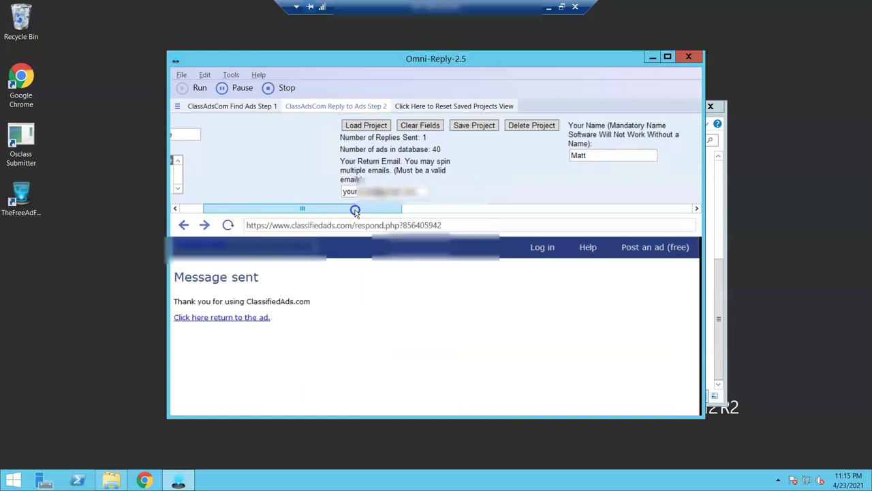
left_click(190, 208)
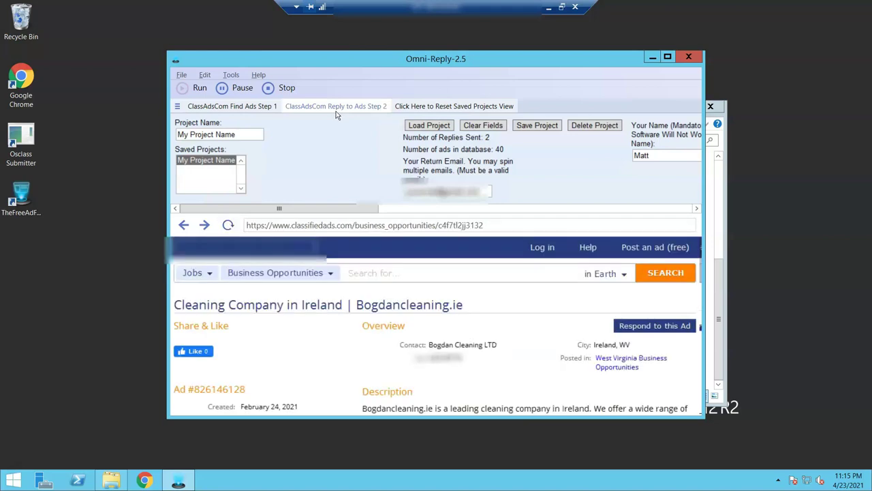
left_click(336, 111)
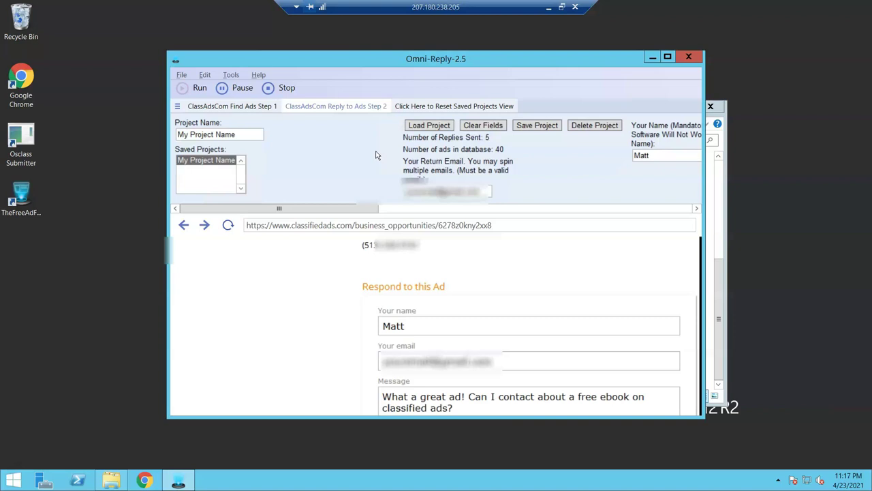
After another reply is sent, switch to the Coolmarketingsoftware.com free software download page
left_click(384, 159)
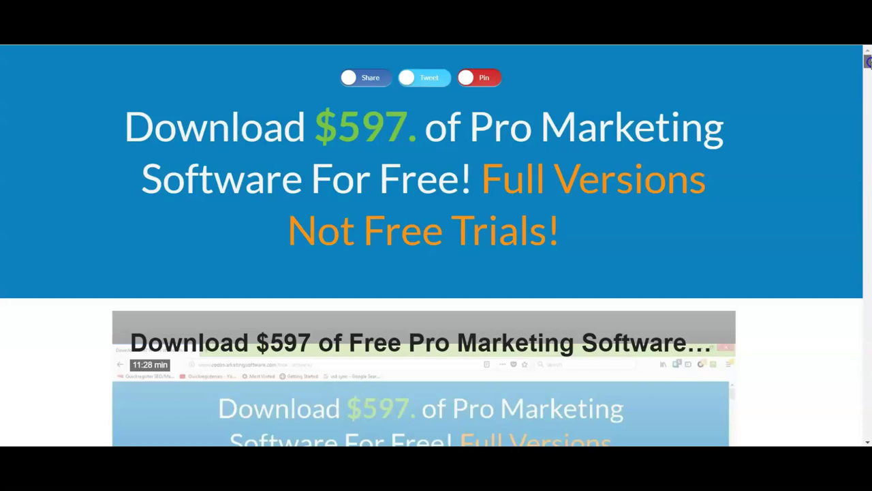
Scroll the offer page down to the 136-share section and YouTube Title Blaster 2.0 video
left_click_drag(869, 62, 868, 99)
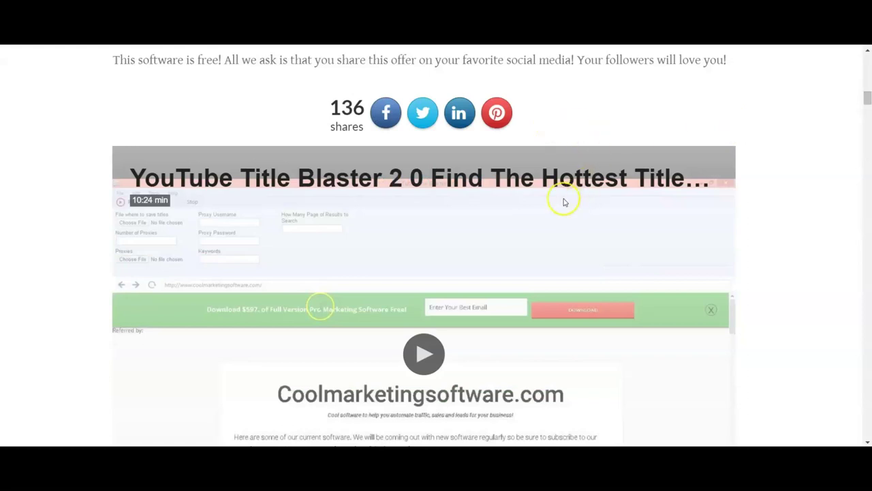